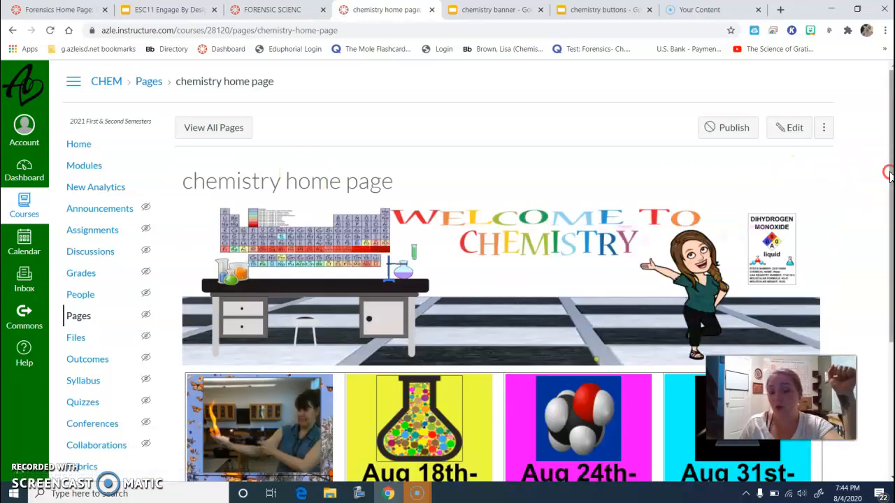
pyautogui.rightClick(888, 216)
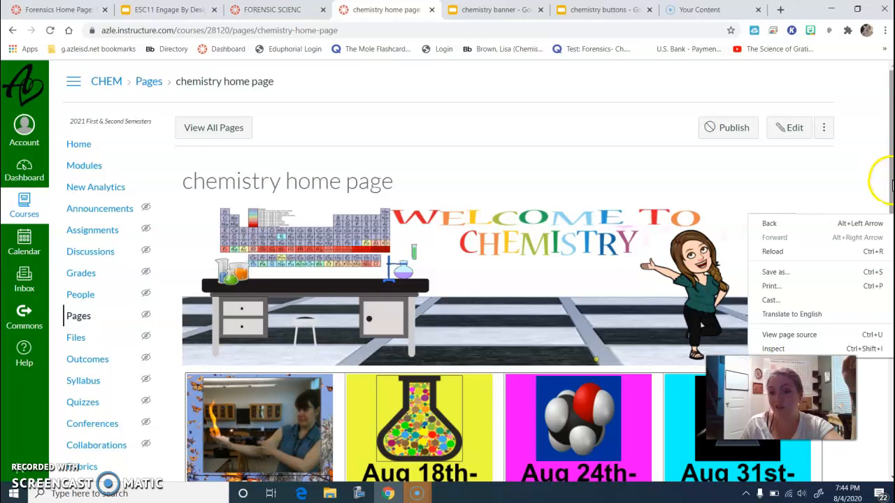
pyautogui.click(858, 204)
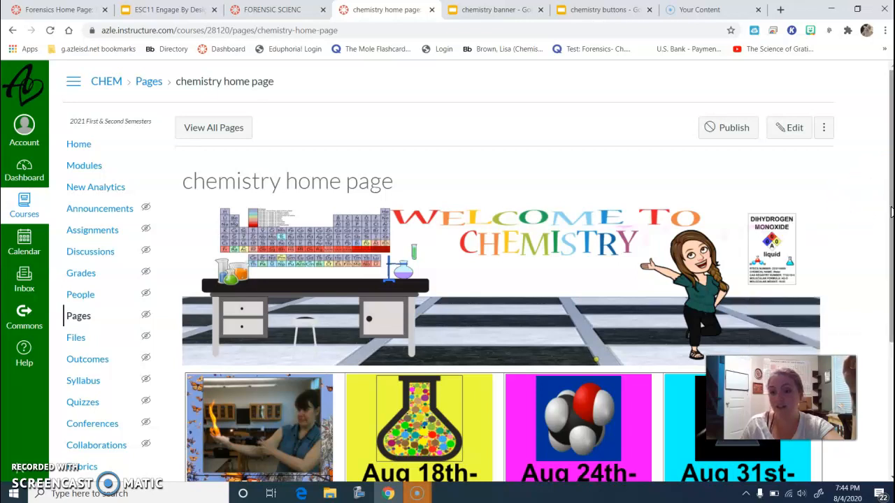
pyautogui.click(890, 381)
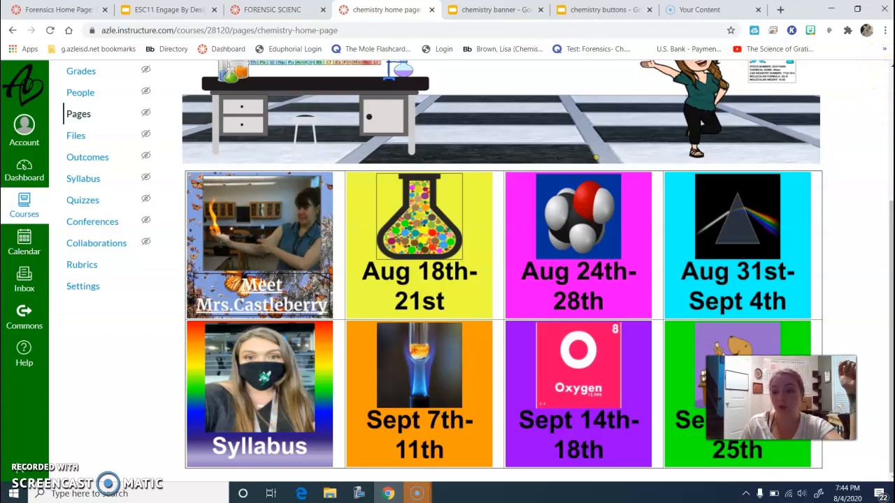
pyautogui.scroll(3, 890, 232)
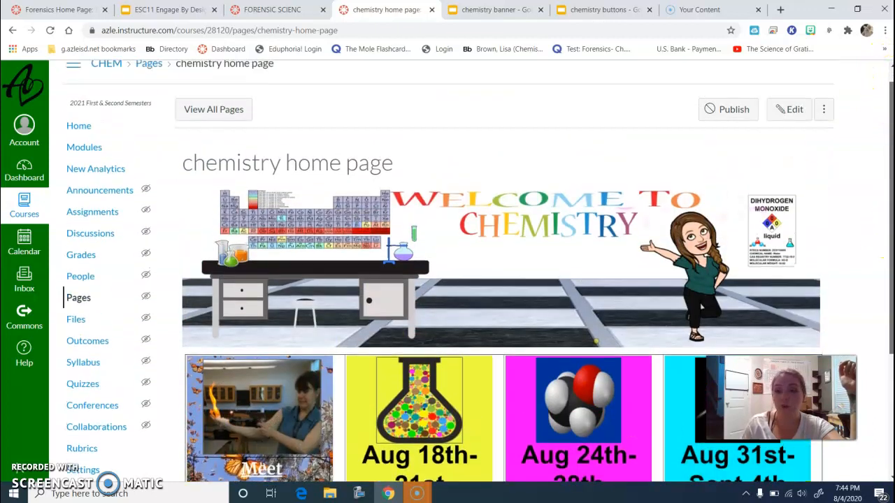
# Step: Open the chemistry home page for editing and select the teacher introduction image in the button table
pyautogui.click(791, 120)
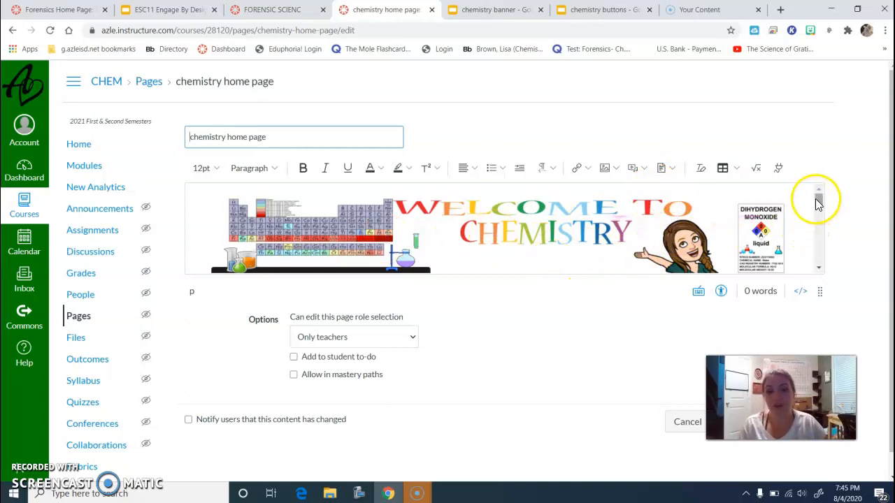
pyautogui.moveTo(818, 203); pyautogui.dragTo(821, 233)
pyautogui.click(316, 239)
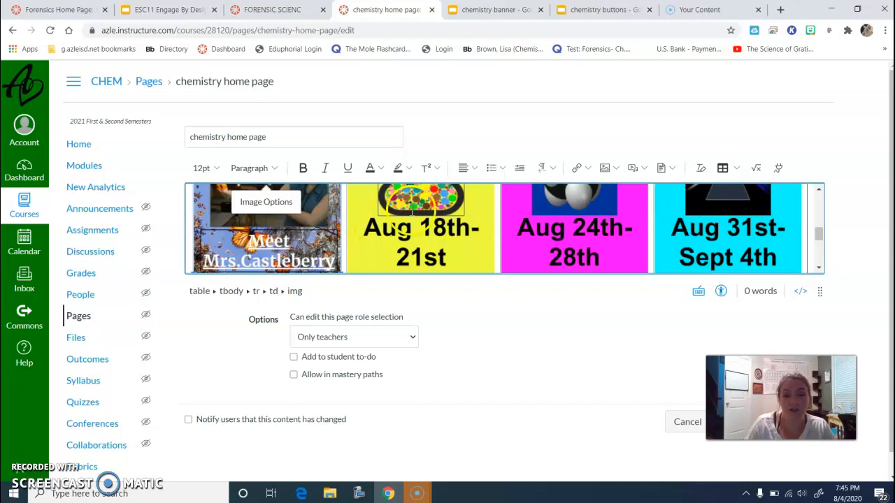
pyautogui.click(585, 173)
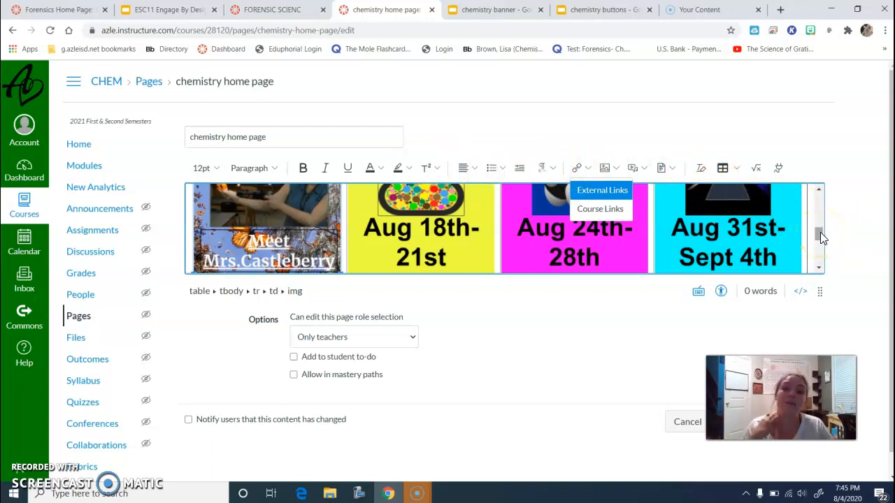
pyautogui.moveTo(821, 238); pyautogui.dragTo(819, 222)
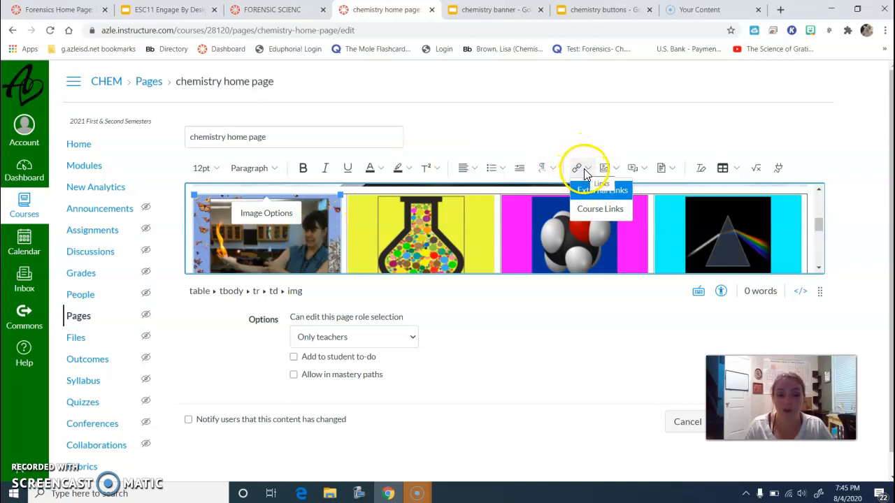
pyautogui.click(336, 207)
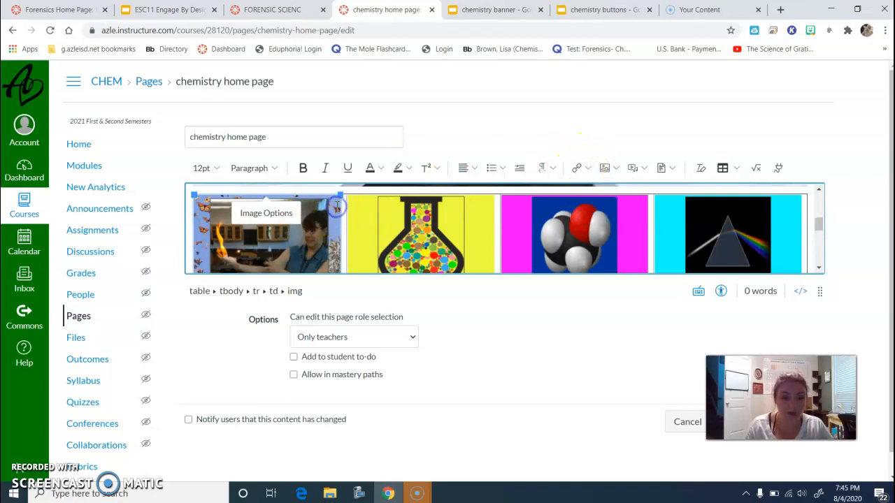
# Step: Add a course link from the selected image to the existing page that introduces the teacher
pyautogui.click(589, 169)
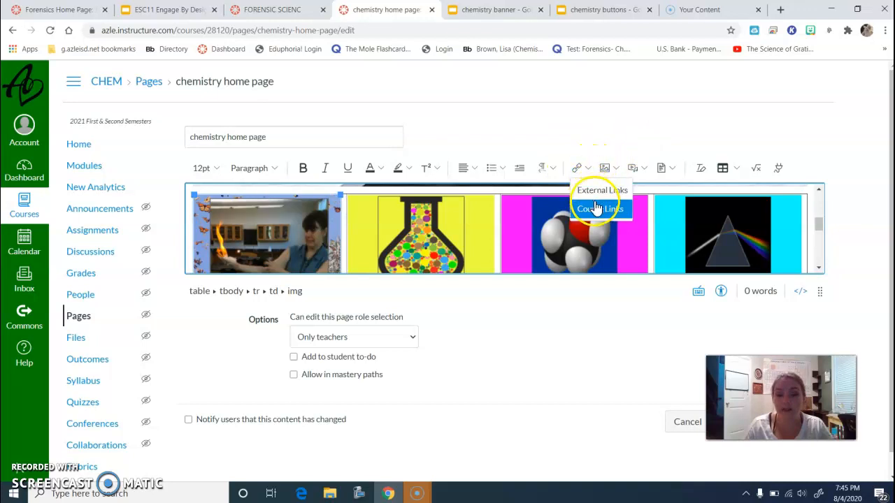
pyautogui.click(598, 212)
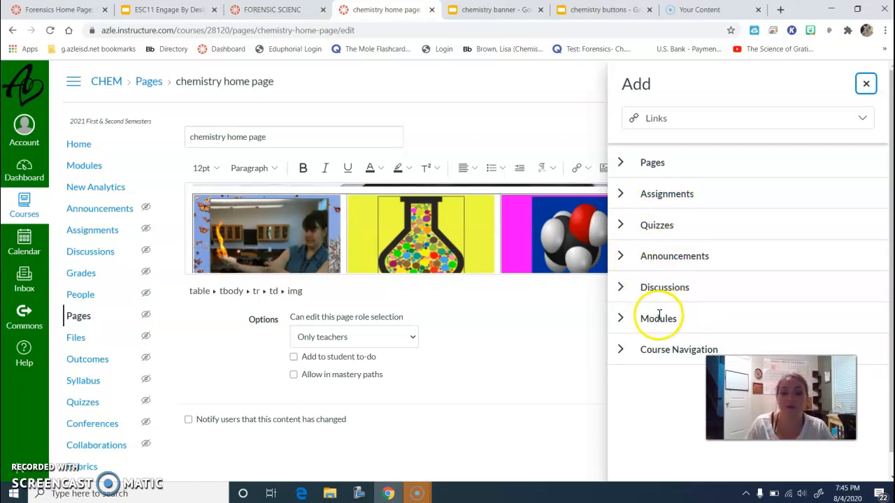
pyautogui.click(653, 162)
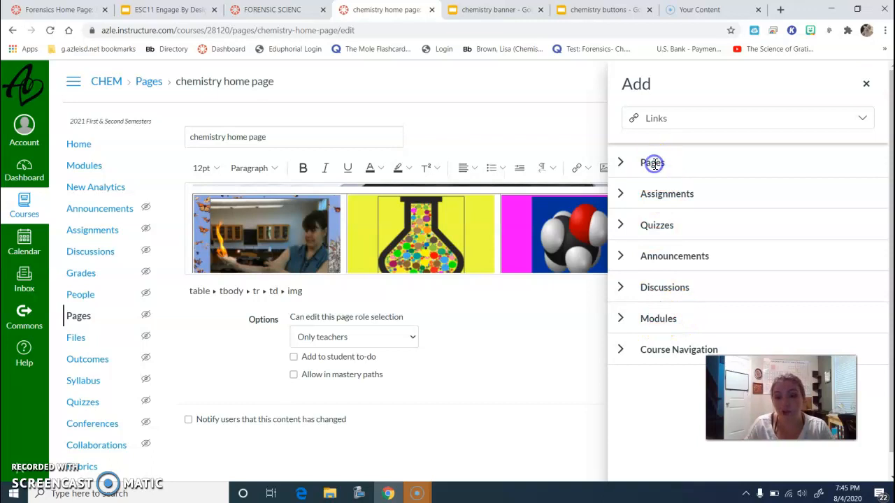
pyautogui.click(620, 162)
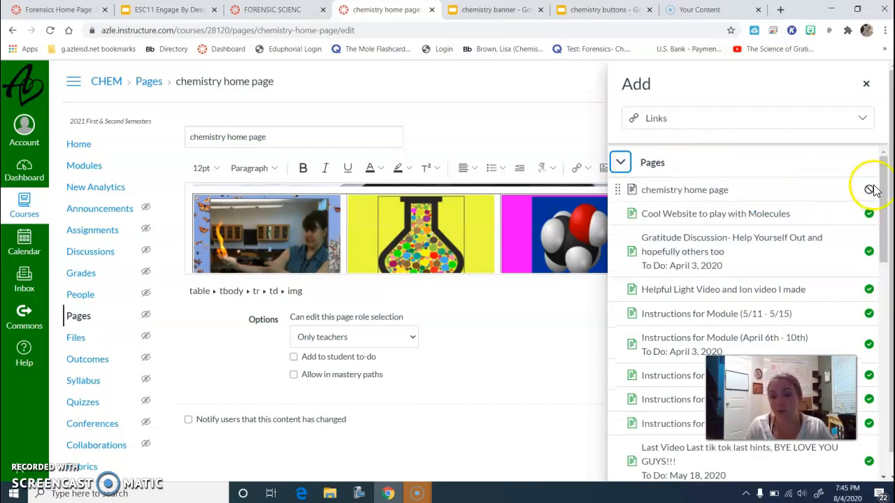
pyautogui.click(886, 179)
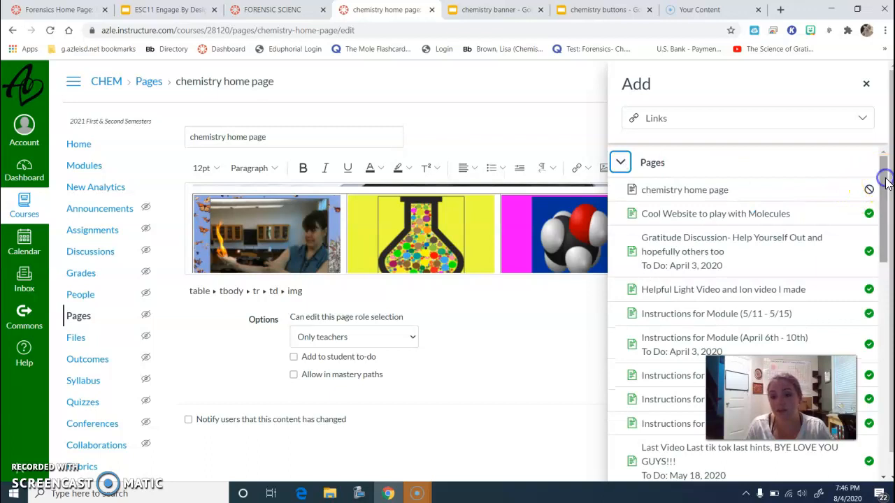
pyautogui.moveTo(884, 179); pyautogui.dragTo(888, 263)
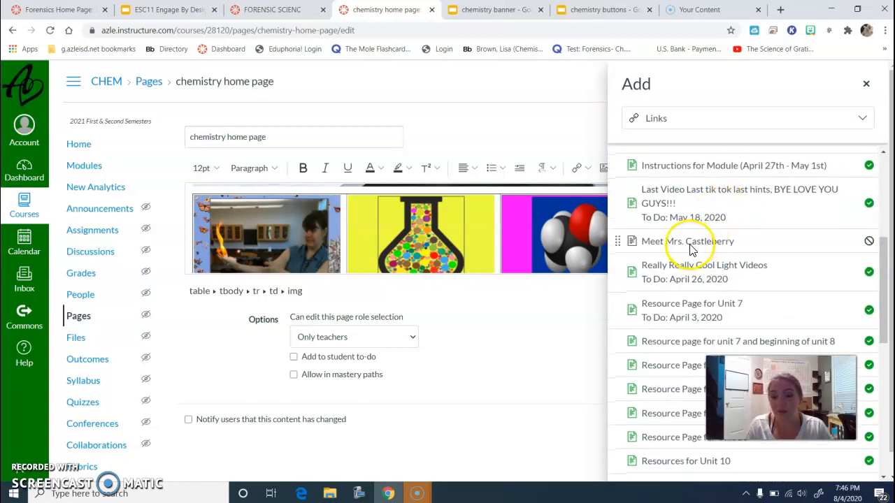
pyautogui.click(867, 241)
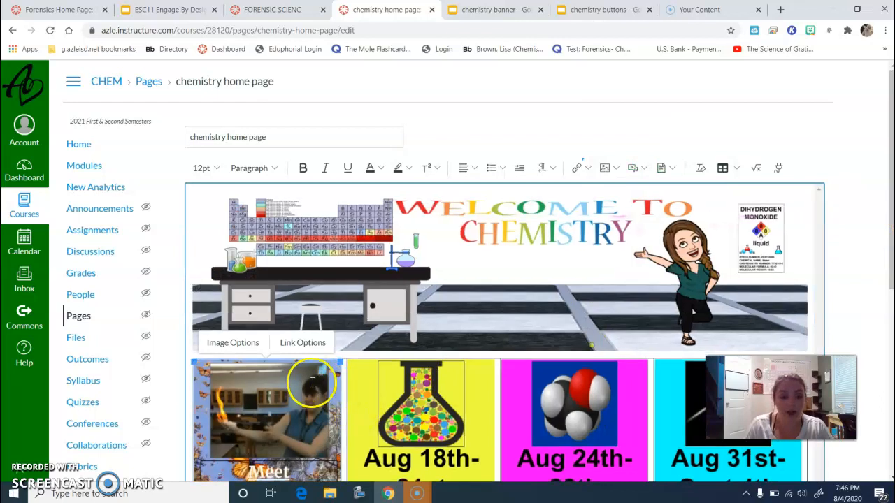
# Step: Link the yellow Aug 18th-21st image to the course module "Week of August 18th - 21st"
pyautogui.moveTo(893, 239); pyautogui.dragTo(886, 325)
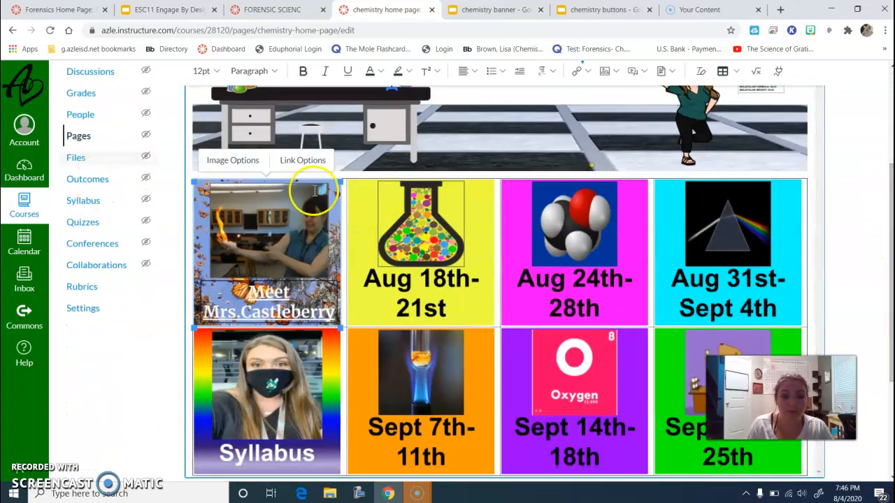
pyautogui.click(467, 300)
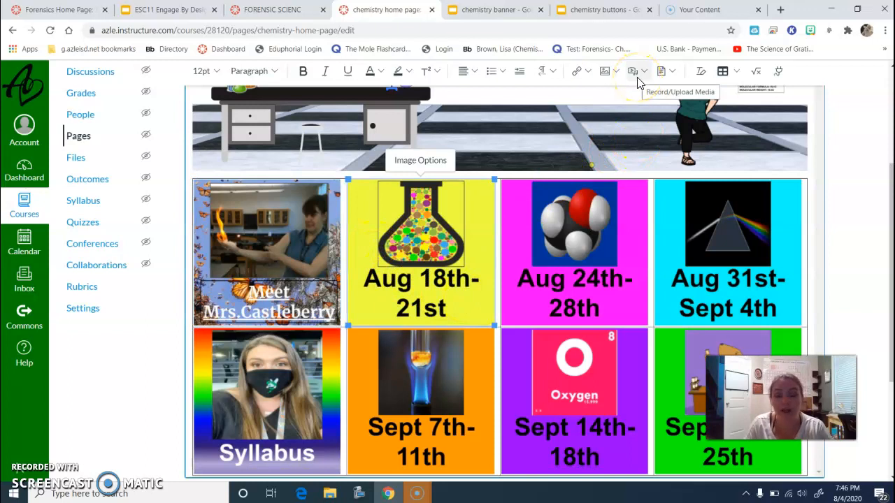
pyautogui.click(588, 73)
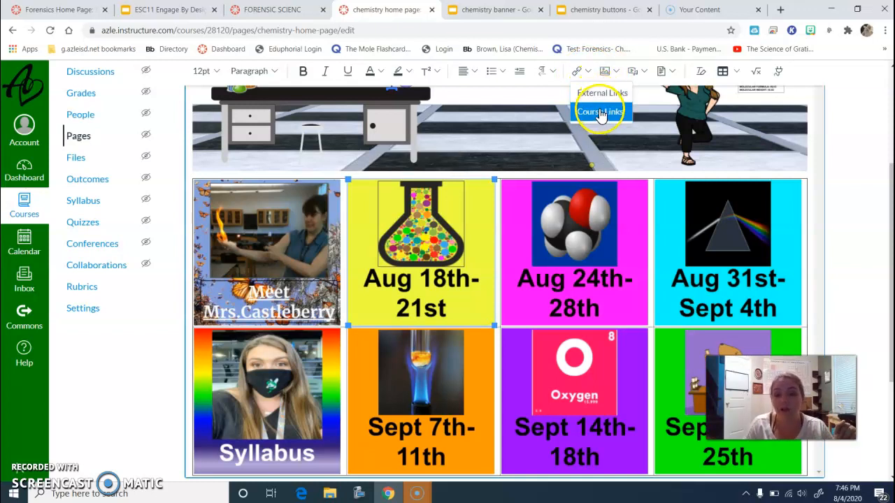
pyautogui.click(599, 112)
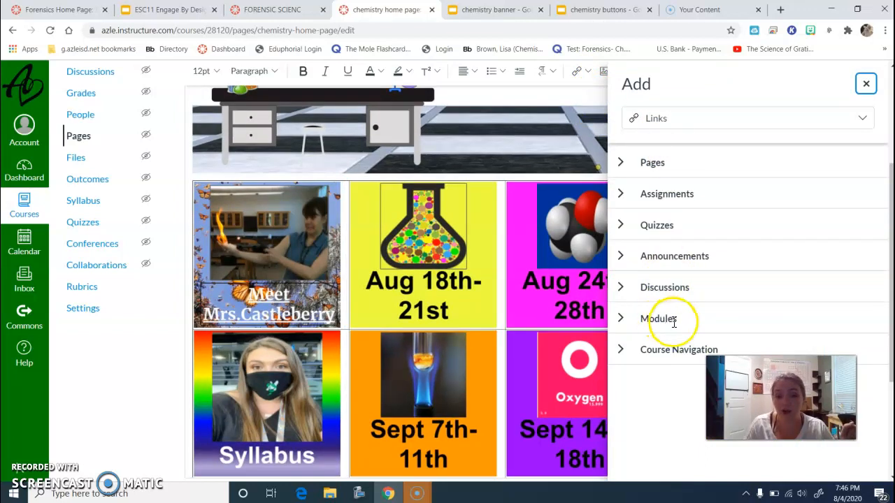
pyautogui.click(623, 323)
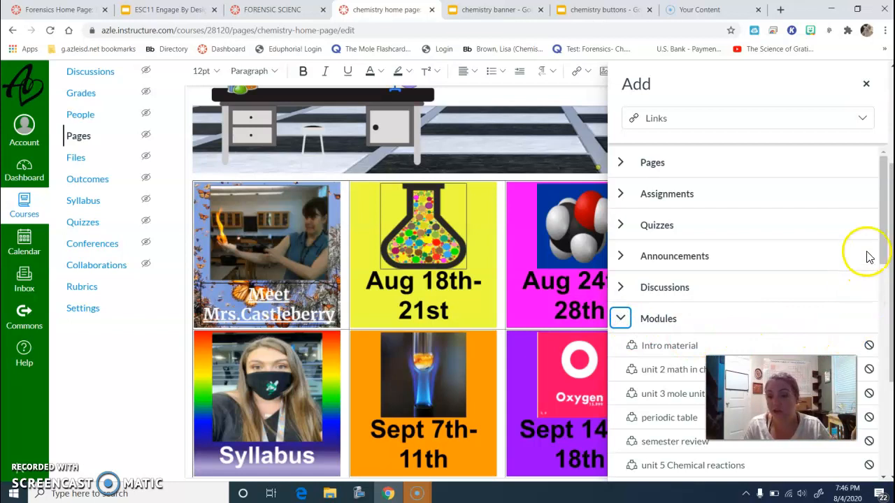
pyautogui.moveTo(883, 233); pyautogui.dragTo(882, 454)
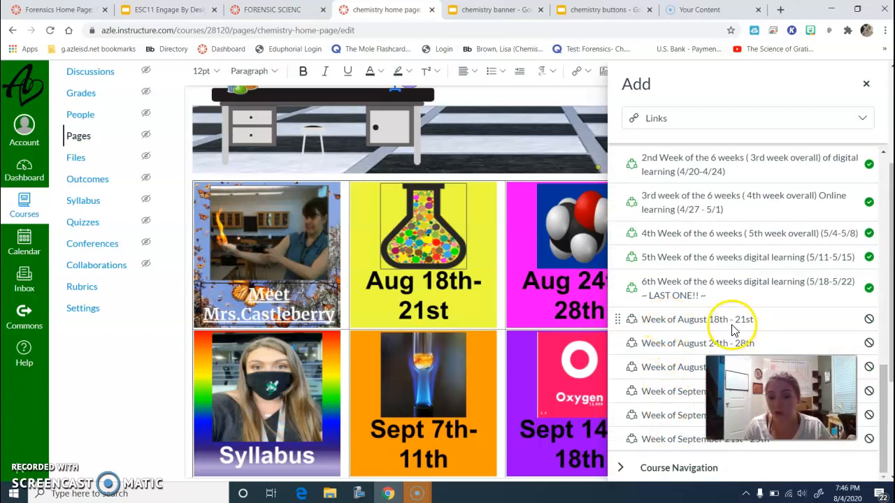
pyautogui.click(867, 320)
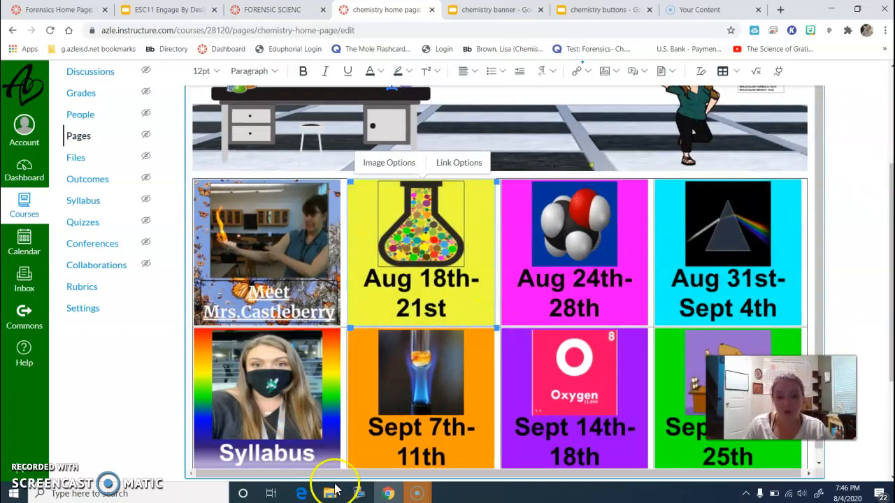
# Step: Save the edited chemistry home page without publishing it
pyautogui.rightClick(892, 199)
pyautogui.moveTo(890, 173); pyautogui.dragTo(888, 270)
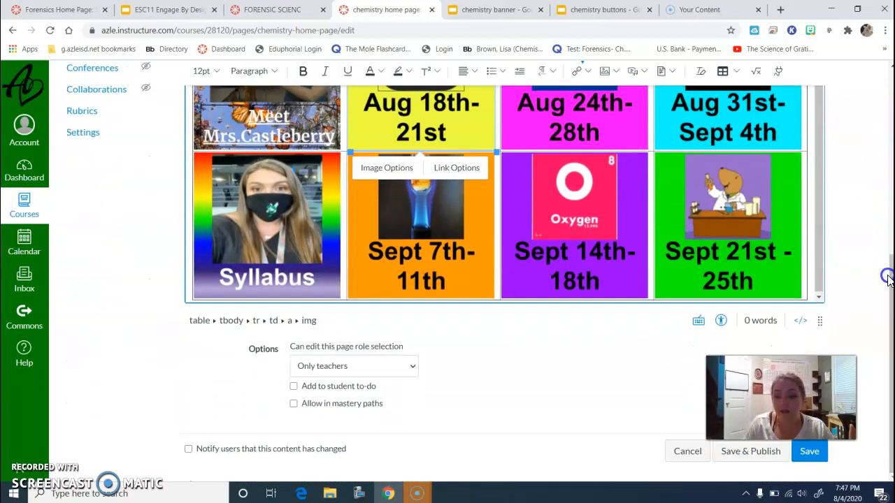
pyautogui.click(822, 451)
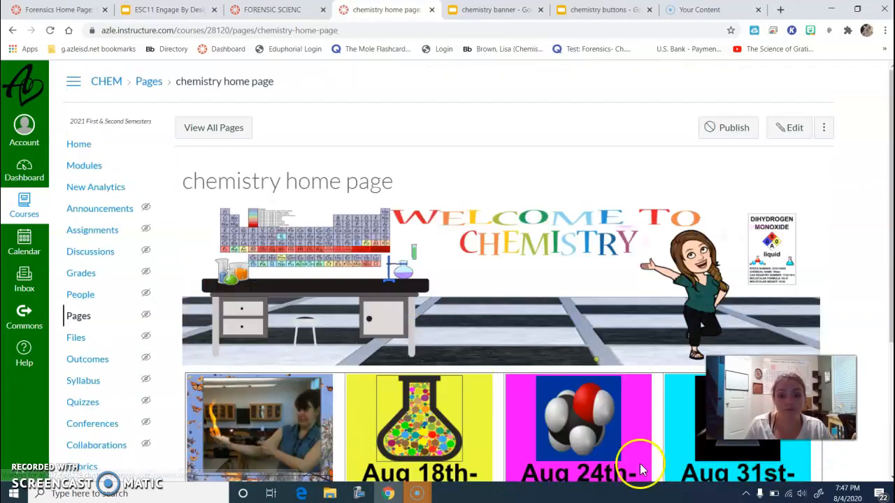
# Step: Test the Aug 18th-21st button's link and look over the Week of August 18th - 21st module
pyautogui.click(430, 424)
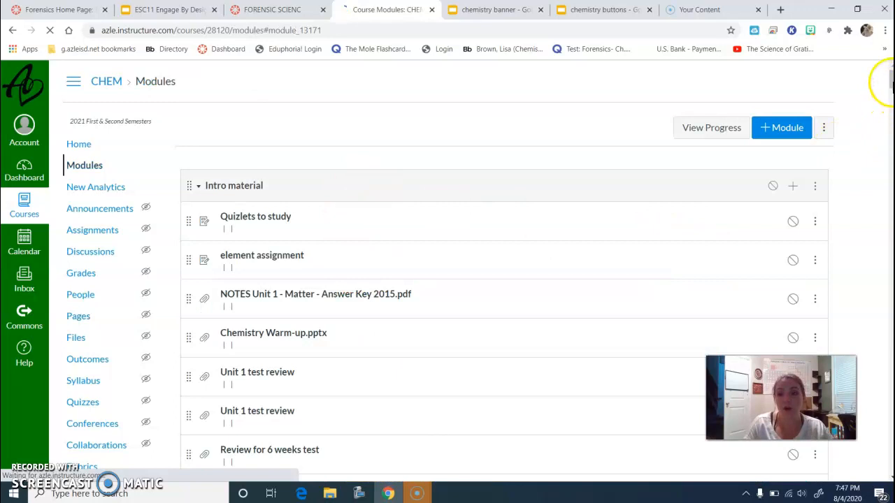
pyautogui.scroll(-15, 882, 82)
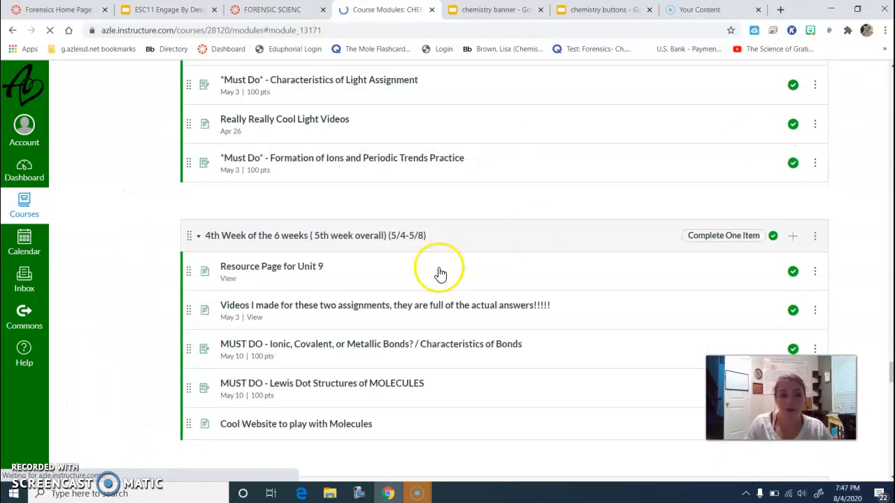
pyautogui.moveTo(889, 375); pyautogui.dragTo(888, 411)
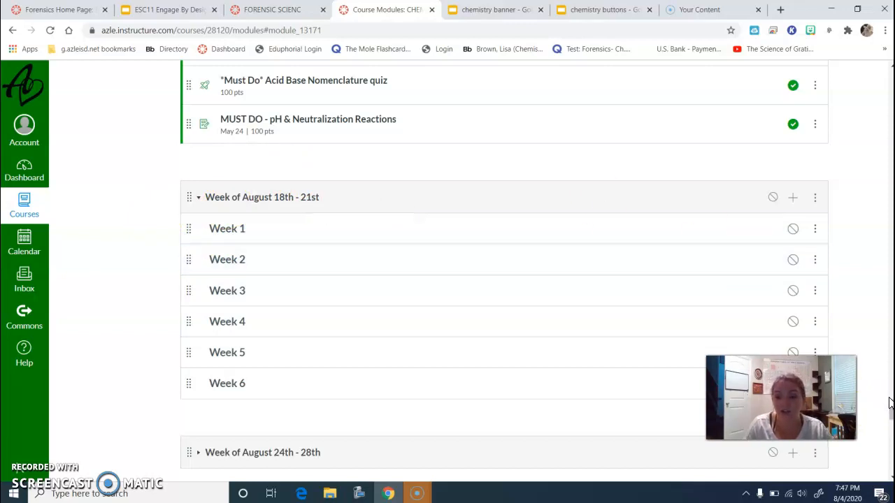
pyautogui.moveTo(891, 409)
pyautogui.mouseDown()
pyautogui.moveTo(892, 379)
pyautogui.moveTo(891, 411)
pyautogui.mouseUp()
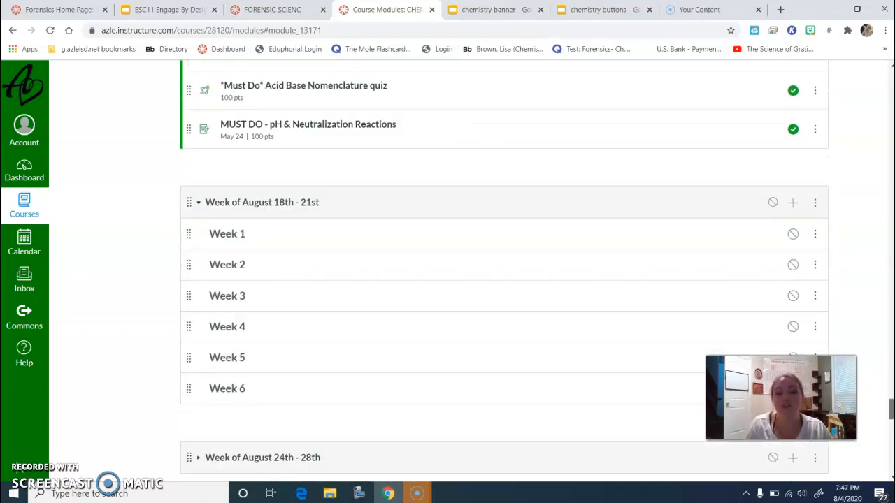
pyautogui.scroll(-2, 503, 279)
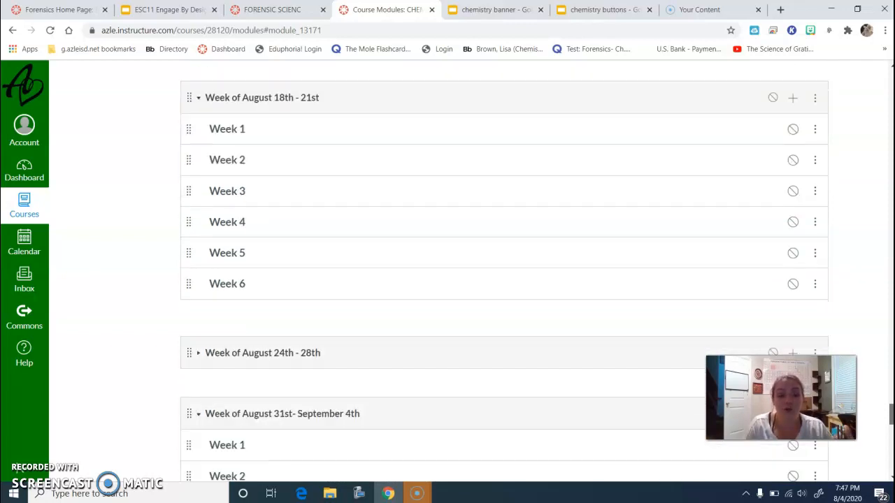
pyautogui.moveTo(891, 413); pyautogui.dragTo(879, 50)
# Step: Publish the chemistry home page from the list of course pages
pyautogui.click(86, 316)
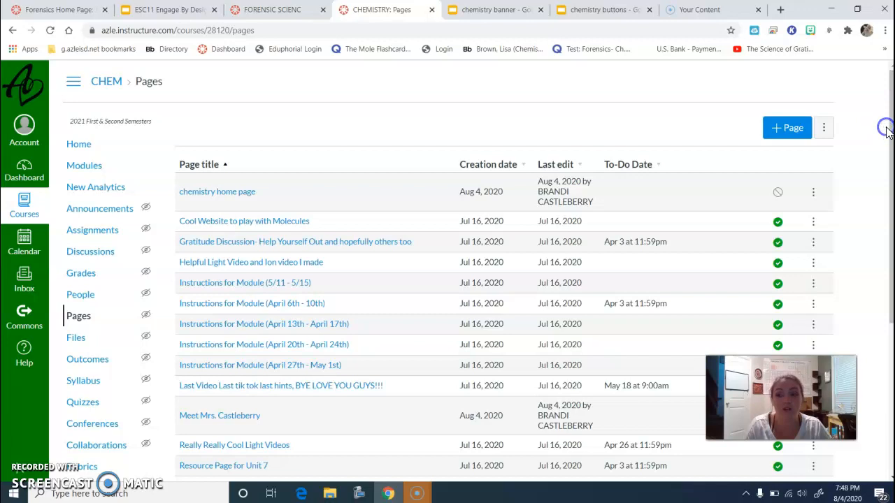
pyautogui.click(233, 197)
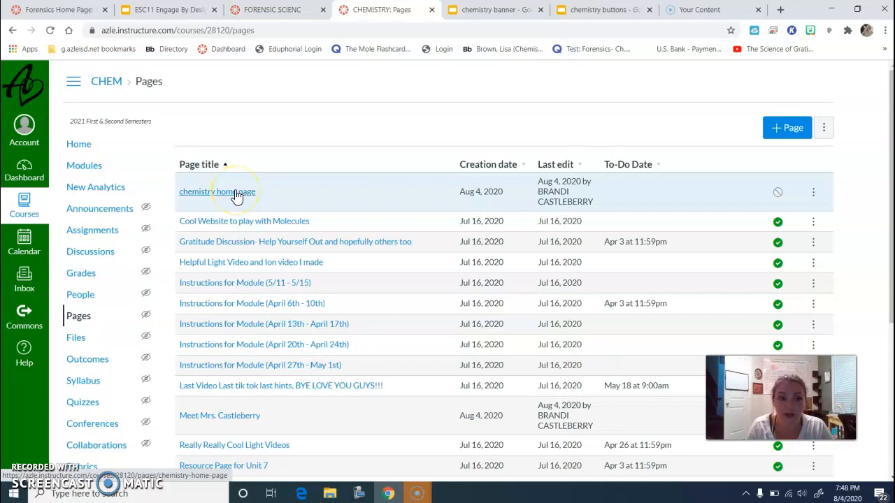
pyautogui.click(77, 151)
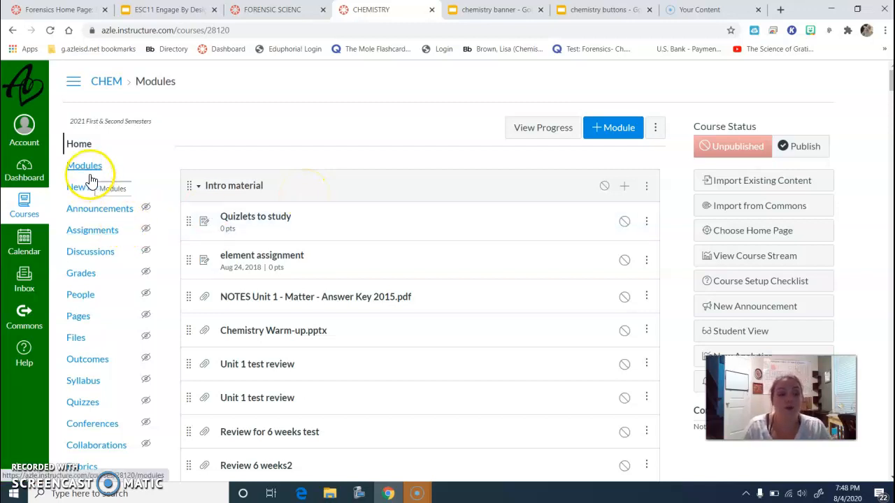
pyautogui.click(80, 319)
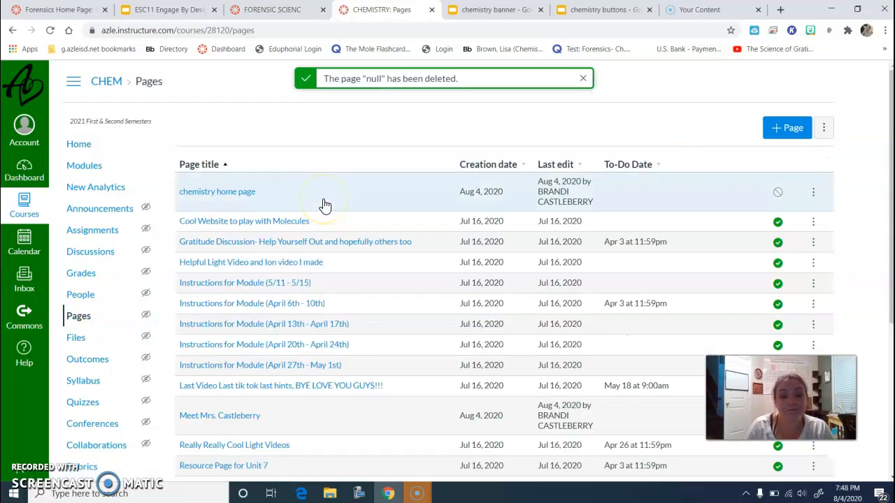
pyautogui.click(777, 193)
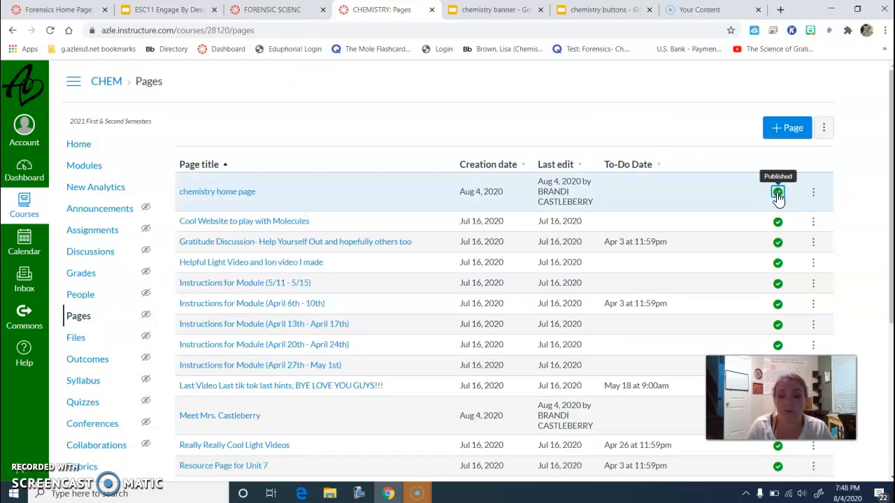
# Step: Make the chemistry home page the front page and set the course home page to Pages Front Page
pyautogui.click(813, 195)
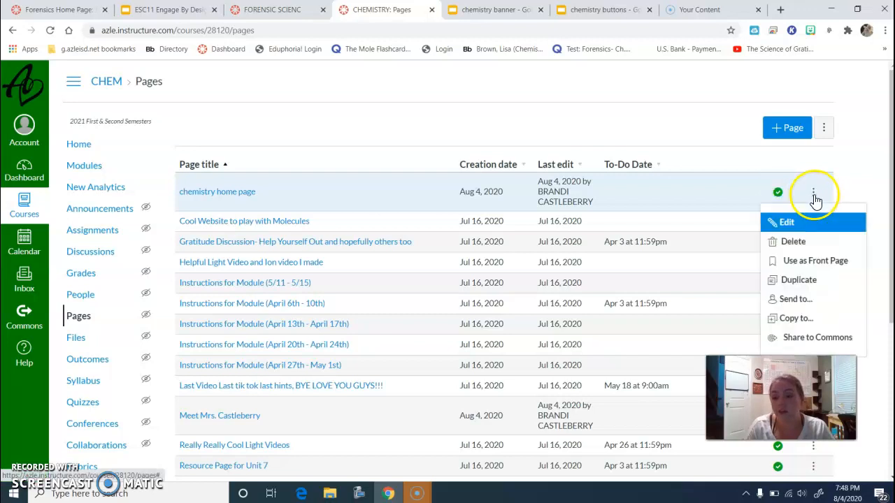
pyautogui.click(815, 263)
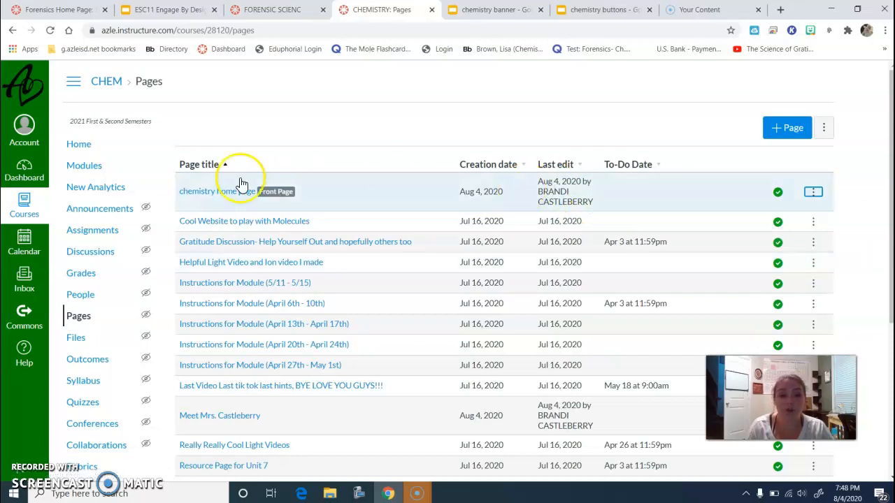
pyautogui.click(81, 146)
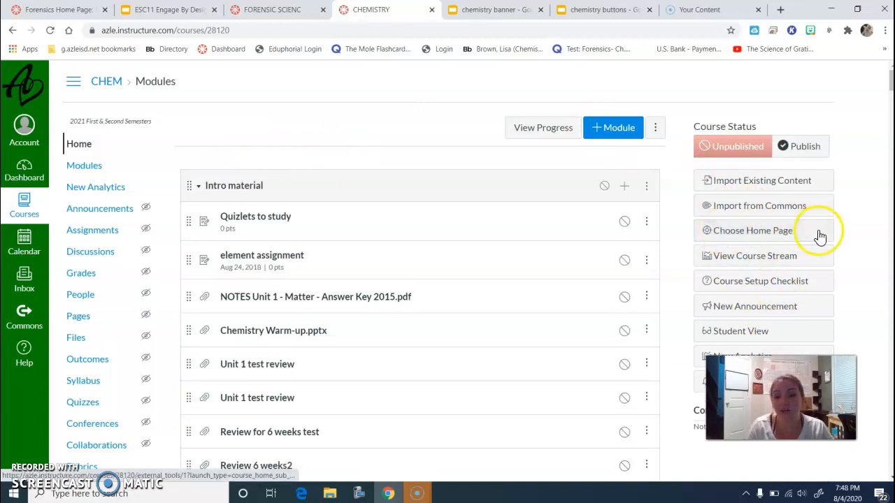
pyautogui.click(743, 237)
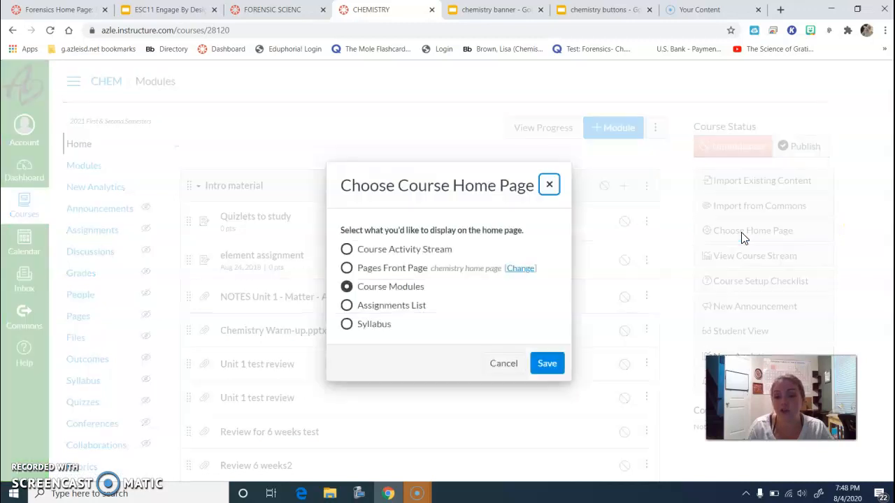
pyautogui.click(347, 269)
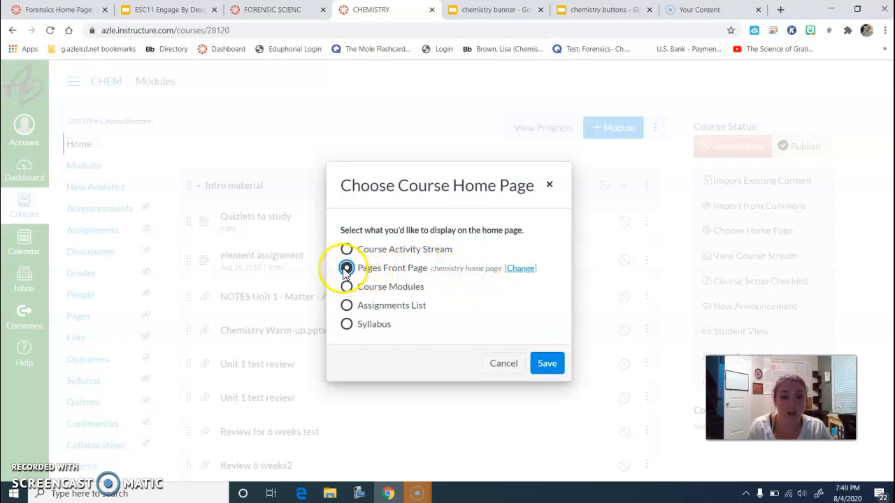
pyautogui.click(548, 365)
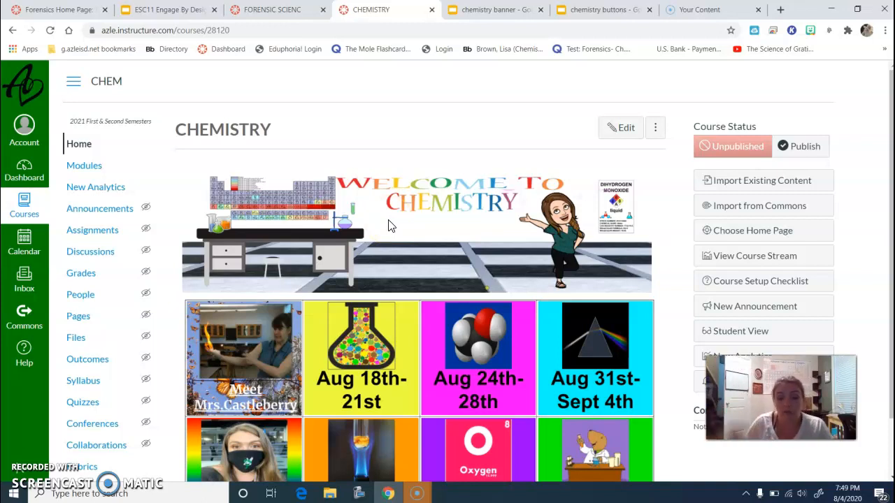
# Step: Preview the chemistry course in Student View, check which navigation items students get, and leave the preview
pyautogui.click(98, 198)
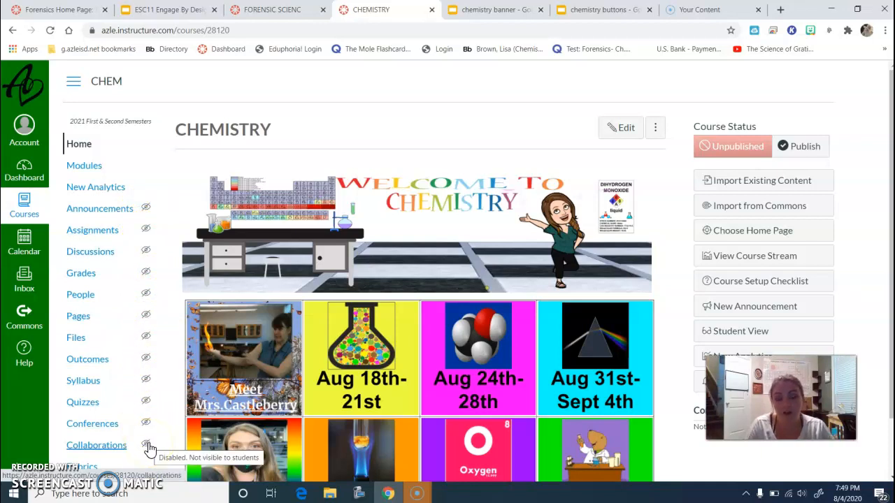
pyautogui.click(739, 335)
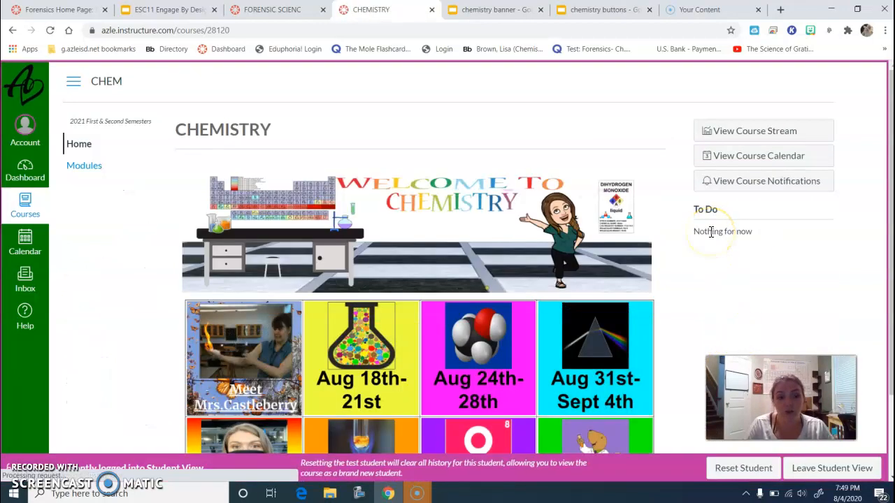
pyautogui.click(99, 172)
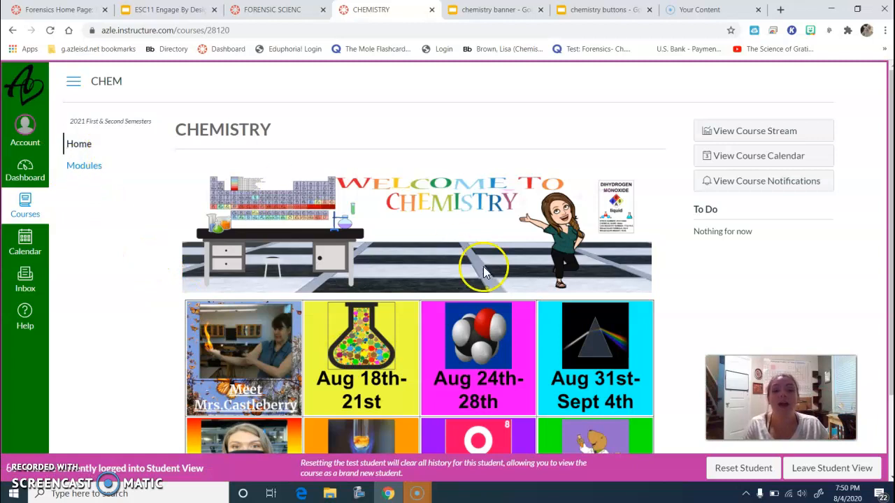
pyautogui.click(817, 474)
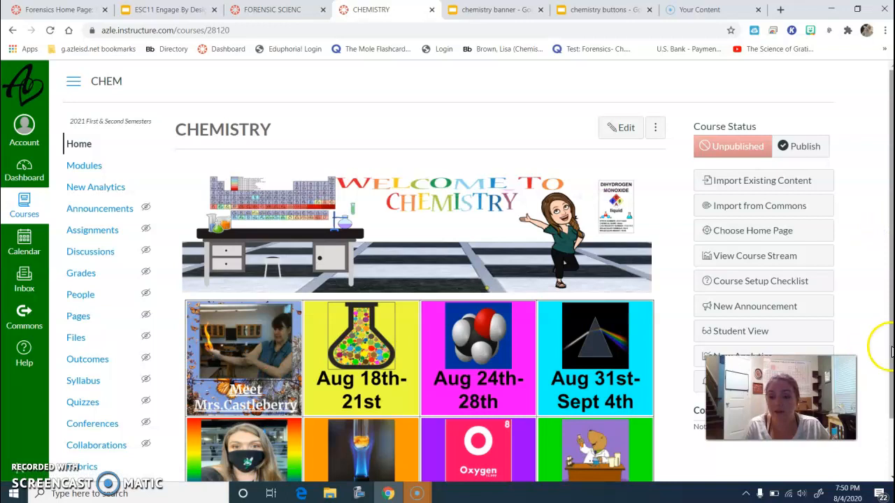
# Step: In the course's navigation settings, hide New Analytics and Rubrics from students
pyautogui.scroll(-2, 892, 361)
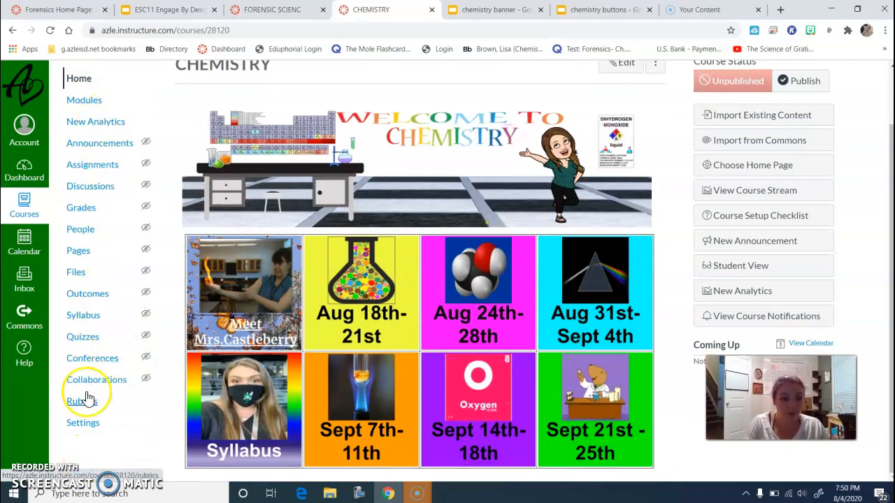
pyautogui.click(83, 424)
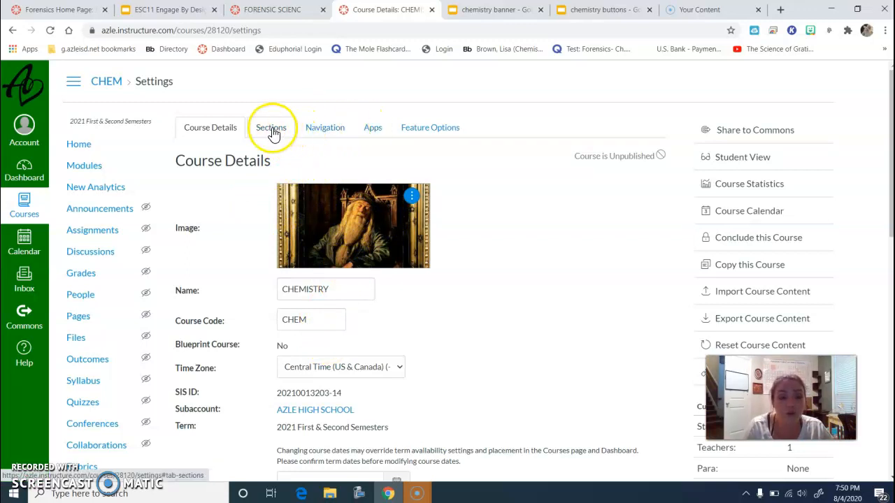
pyautogui.click(332, 129)
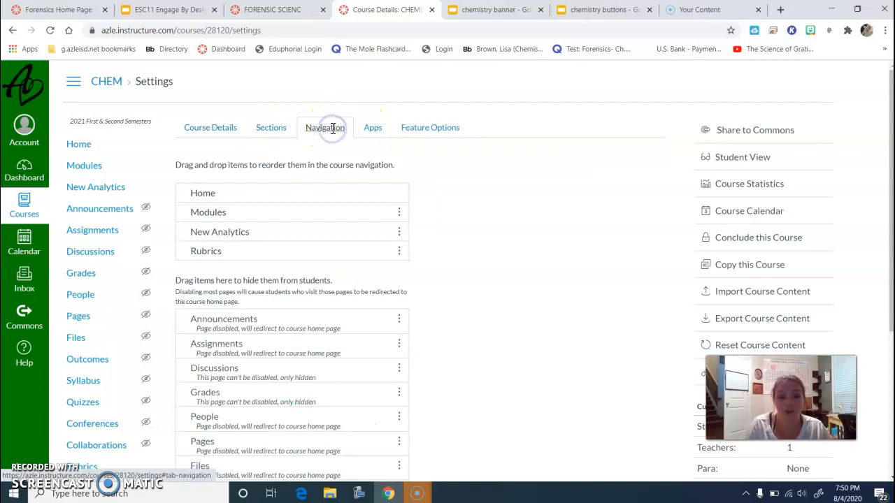
pyautogui.moveTo(889, 169); pyautogui.dragTo(885, 219)
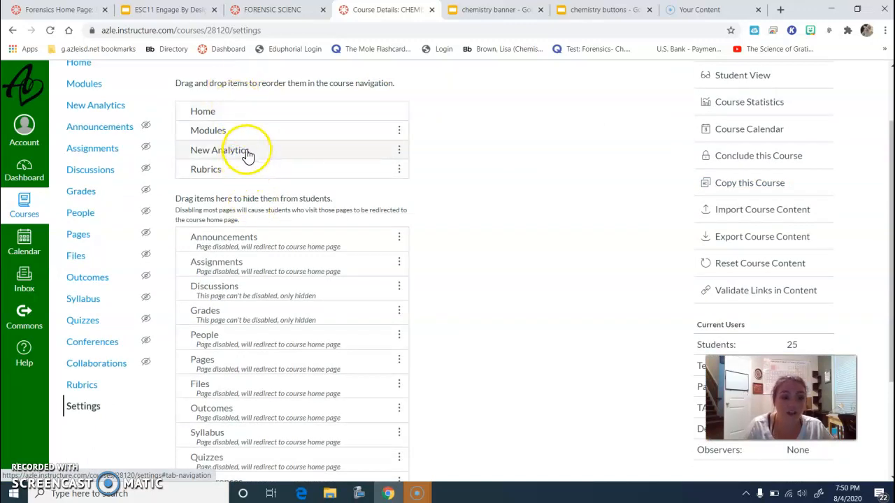
pyautogui.moveTo(249, 156); pyautogui.dragTo(265, 294)
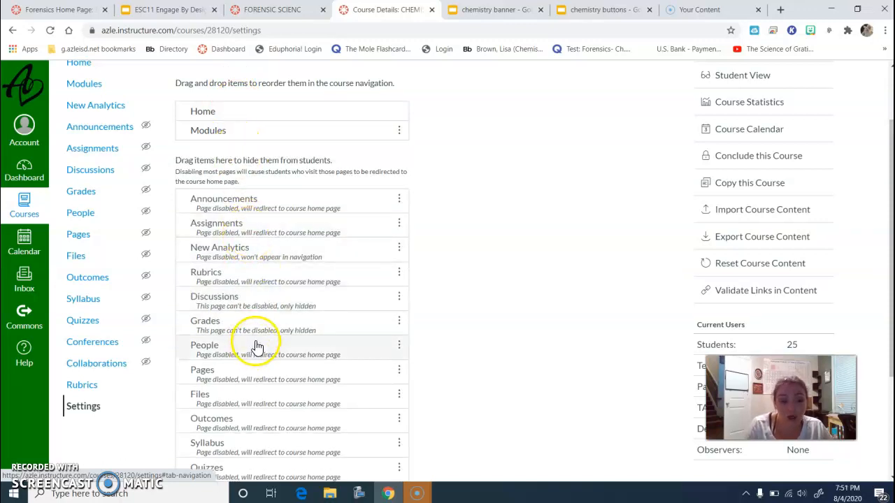
# Step: Move Discussions into the student-visible course navigation and return it to the hidden items
pyautogui.click(246, 303)
pyautogui.moveTo(251, 143); pyautogui.dragTo(249, 160)
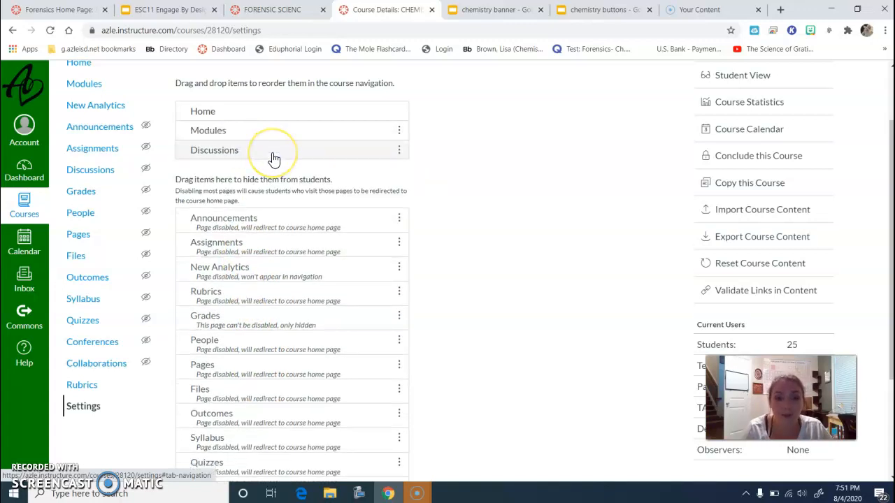
pyautogui.moveTo(273, 157); pyautogui.dragTo(286, 289)
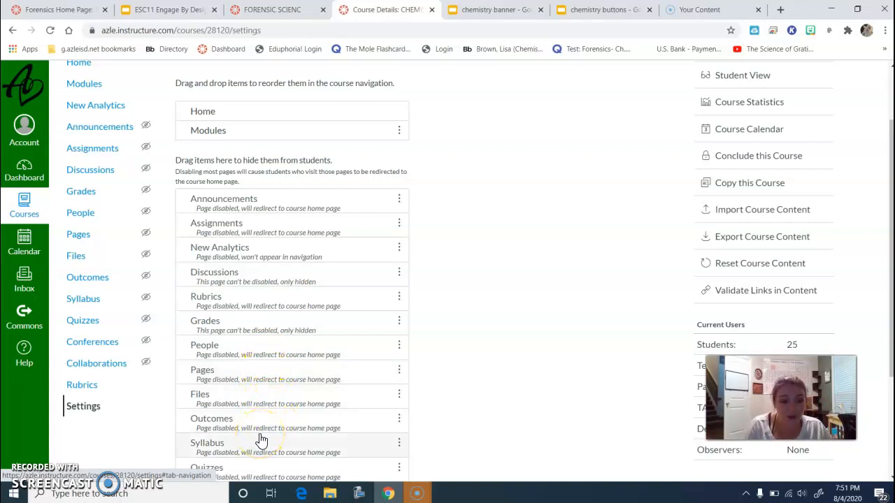
# Step: Make Grades visible to students in the course navigation, directly below Modules
pyautogui.moveTo(235, 325); pyautogui.dragTo(224, 144)
pyautogui.moveTo(250, 200); pyautogui.dragTo(251, 116)
pyautogui.moveTo(247, 148); pyautogui.dragTo(243, 127)
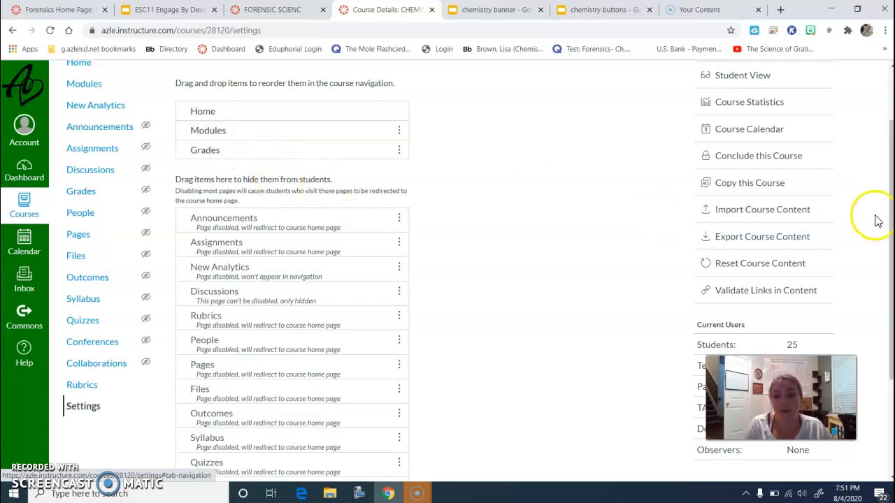
# Step: Make Attendance visible to students below Grades and save the course navigation settings
pyautogui.scroll(-1, 377, 364)
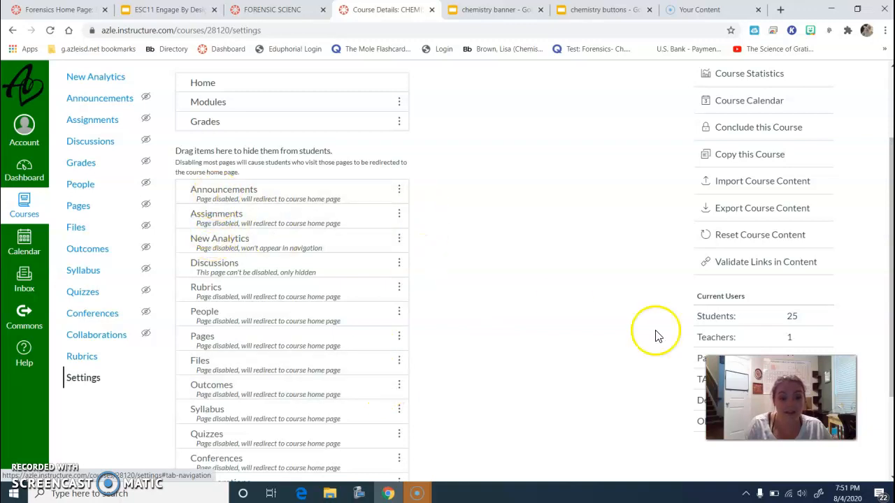
pyautogui.moveTo(890, 361); pyautogui.dragTo(889, 448)
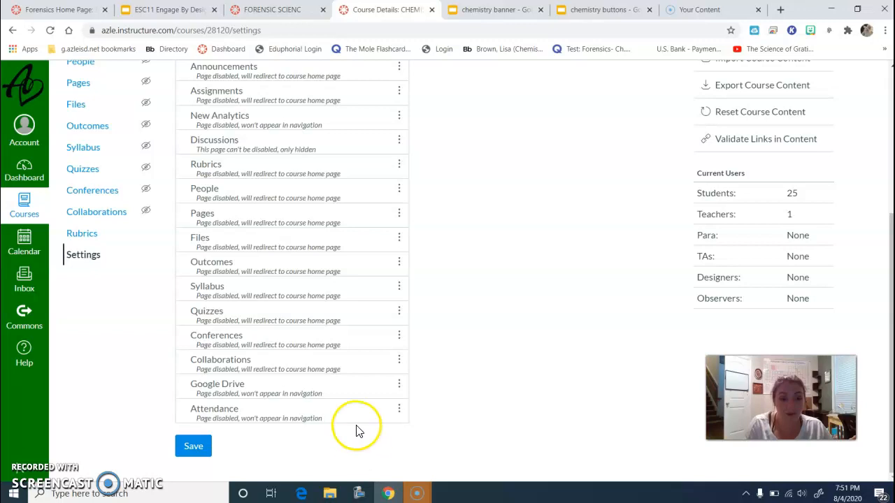
pyautogui.moveTo(321, 415); pyautogui.dragTo(251, 142)
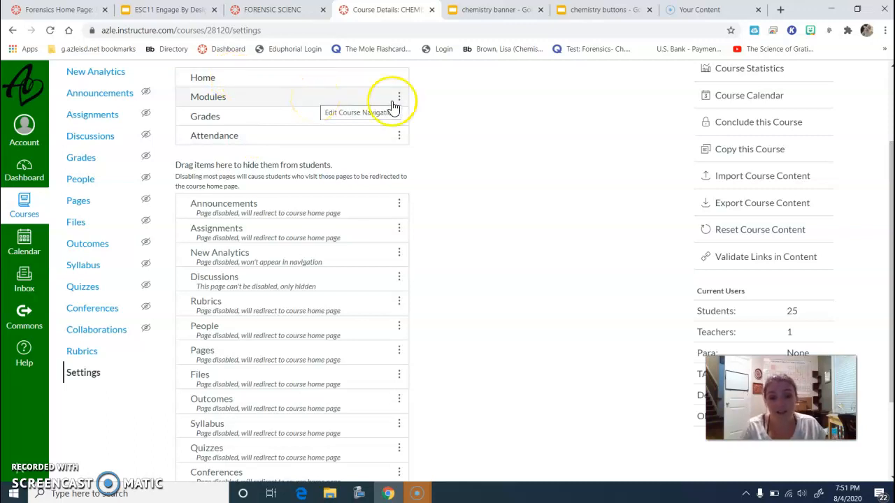
pyautogui.moveTo(890, 206); pyautogui.dragTo(883, 296)
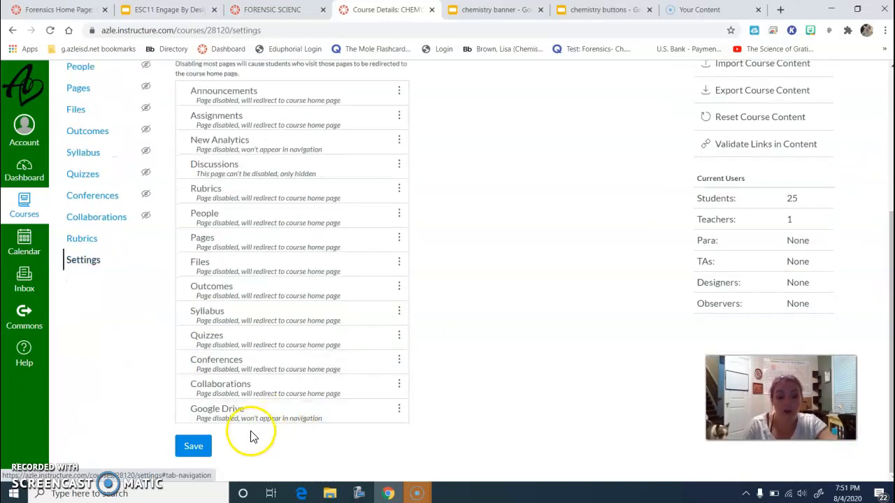
pyautogui.click(196, 447)
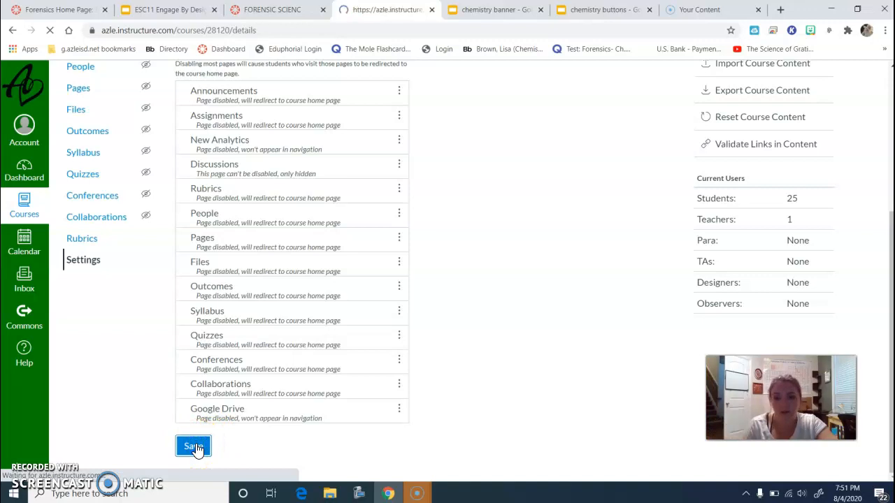